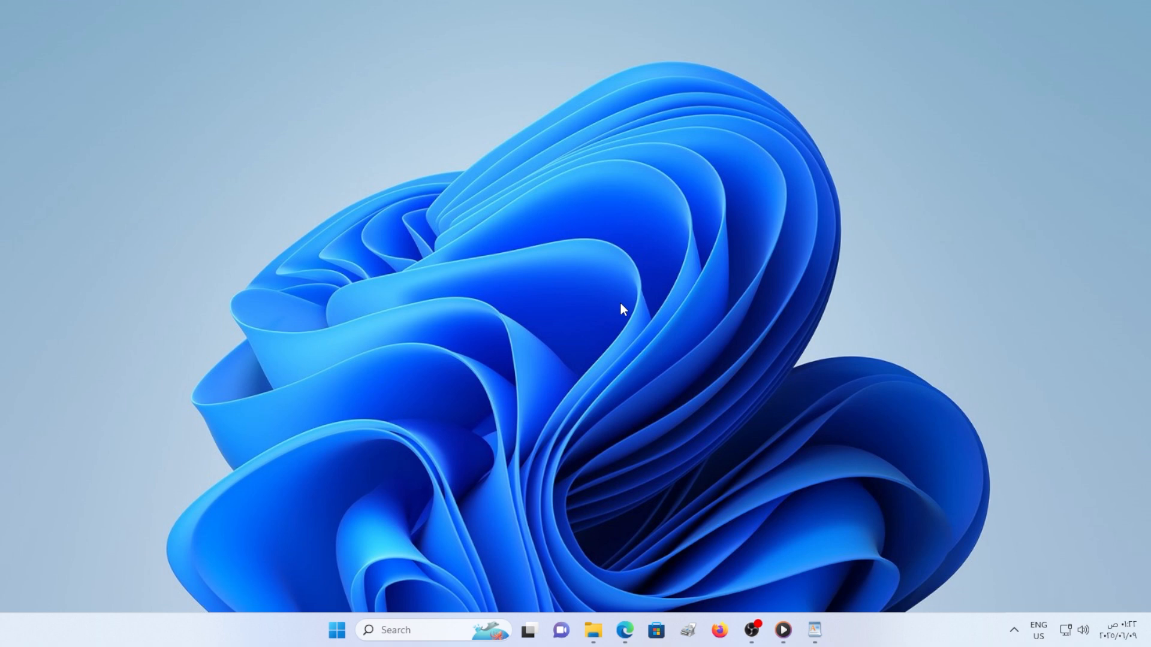
right_click(446, 291)
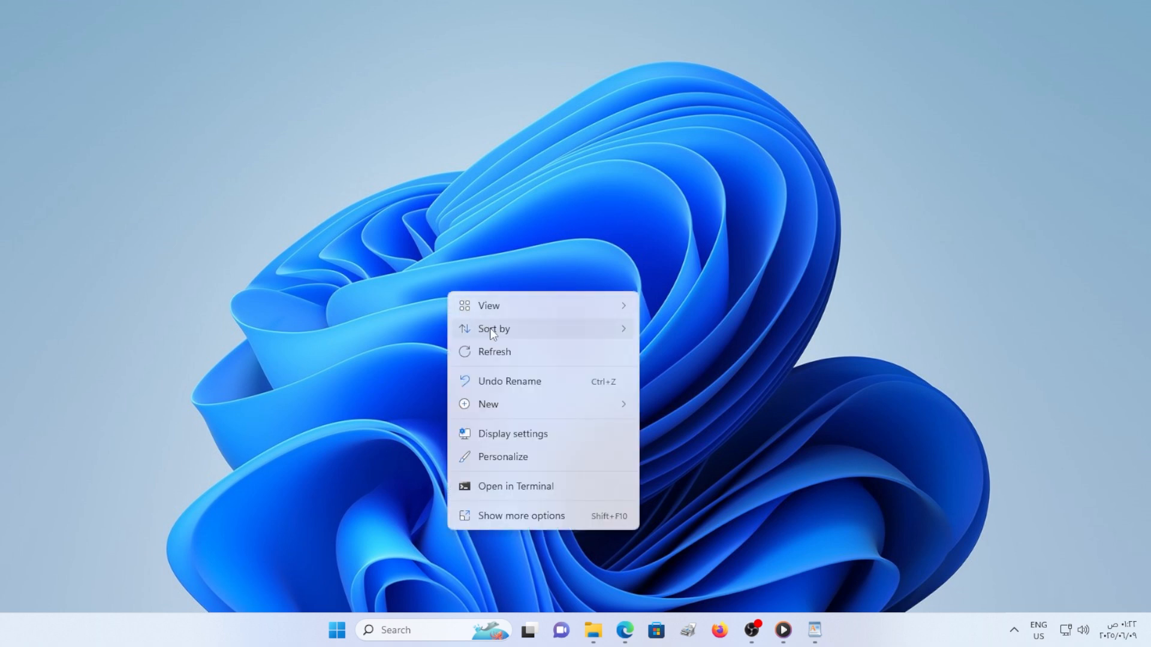
click(518, 355)
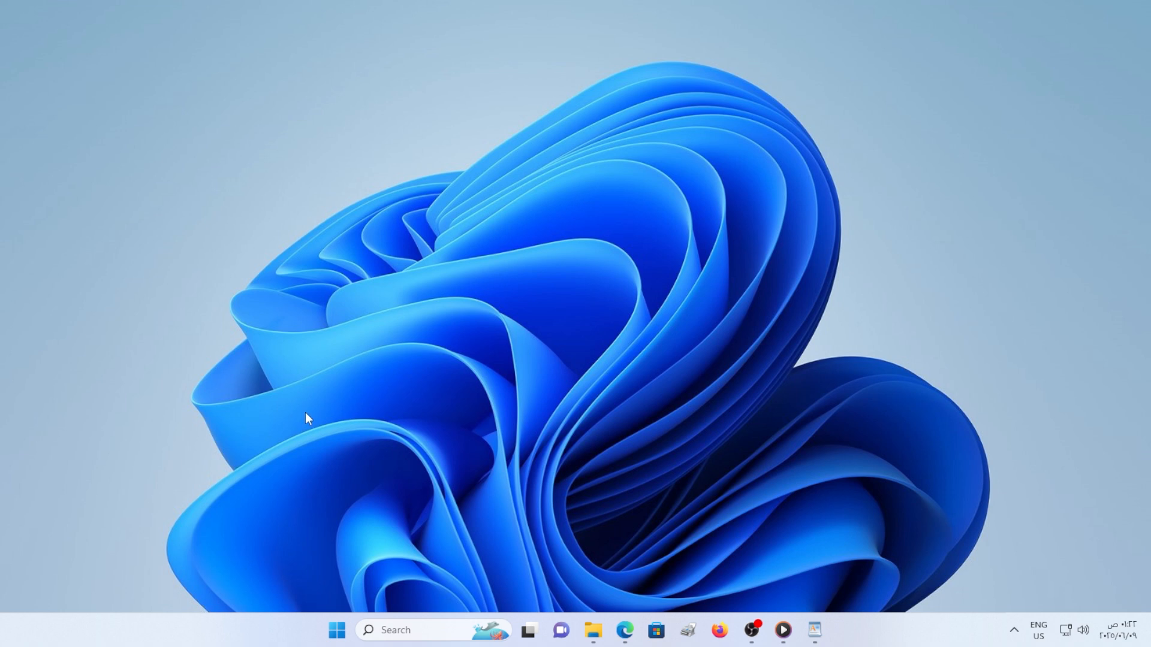
right_click(128, 351)
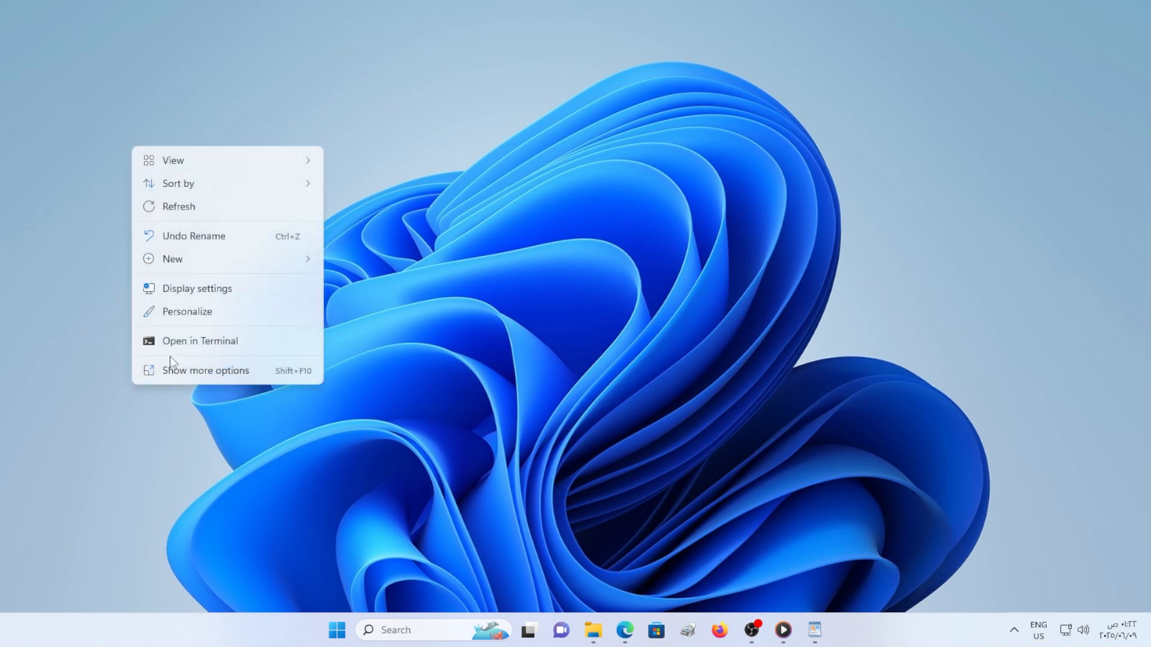
click(170, 205)
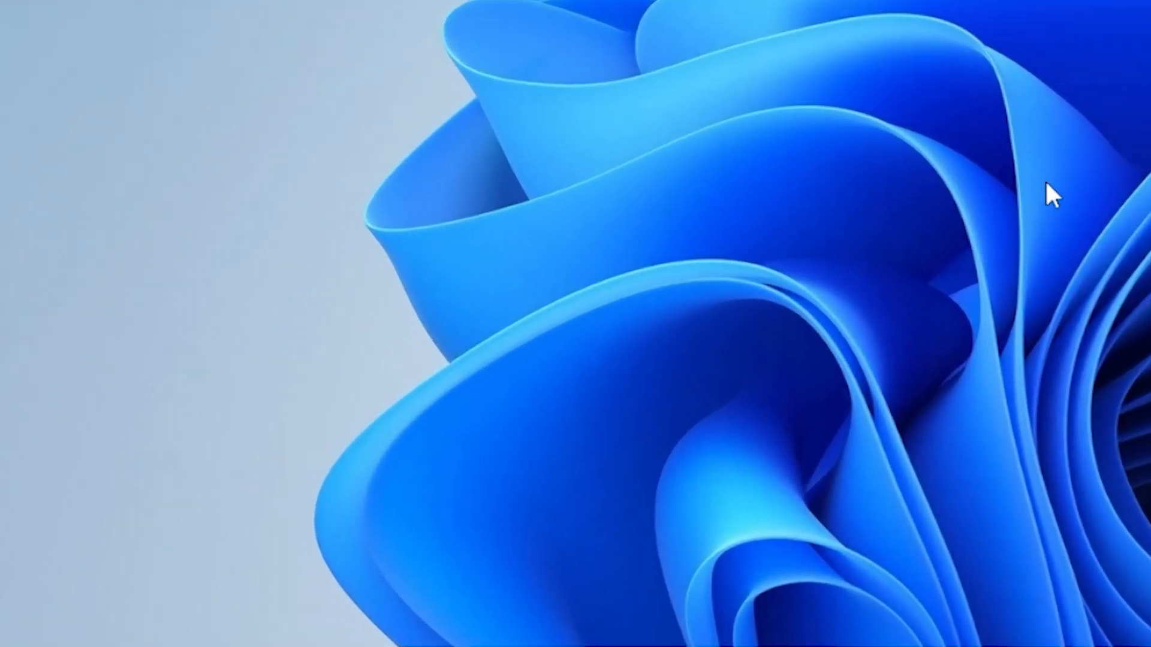
Step: Launch Windows Memory Diagnostic with the command mdsched.exe, view its check options, and close it without starting a check
key(super+r)
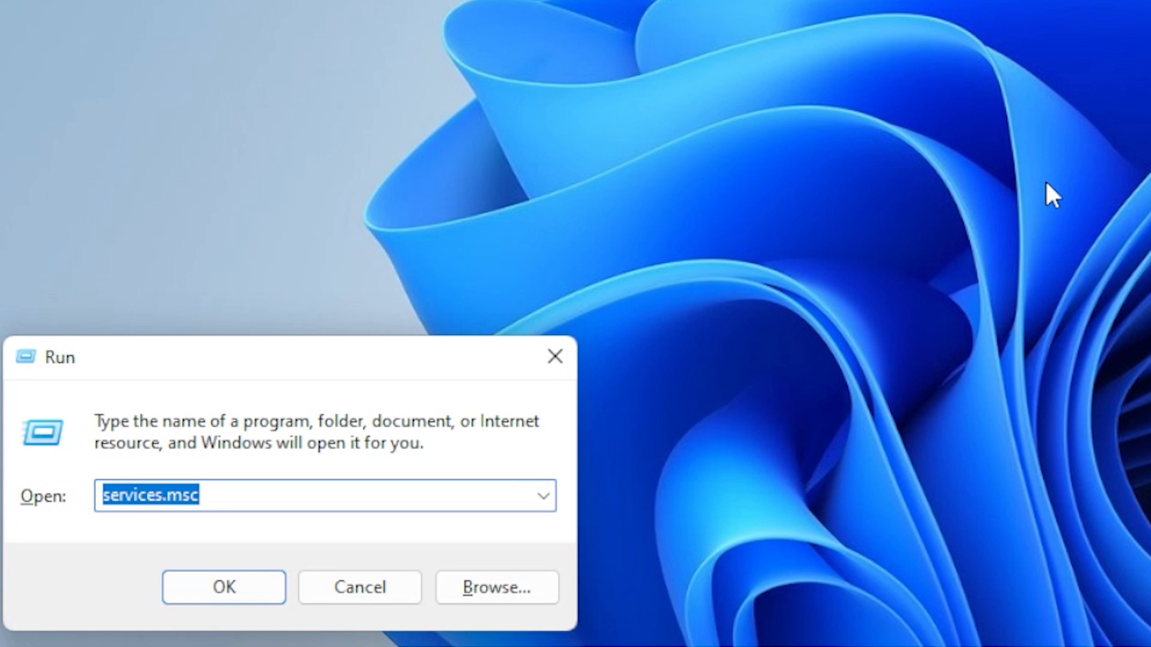
text(md)
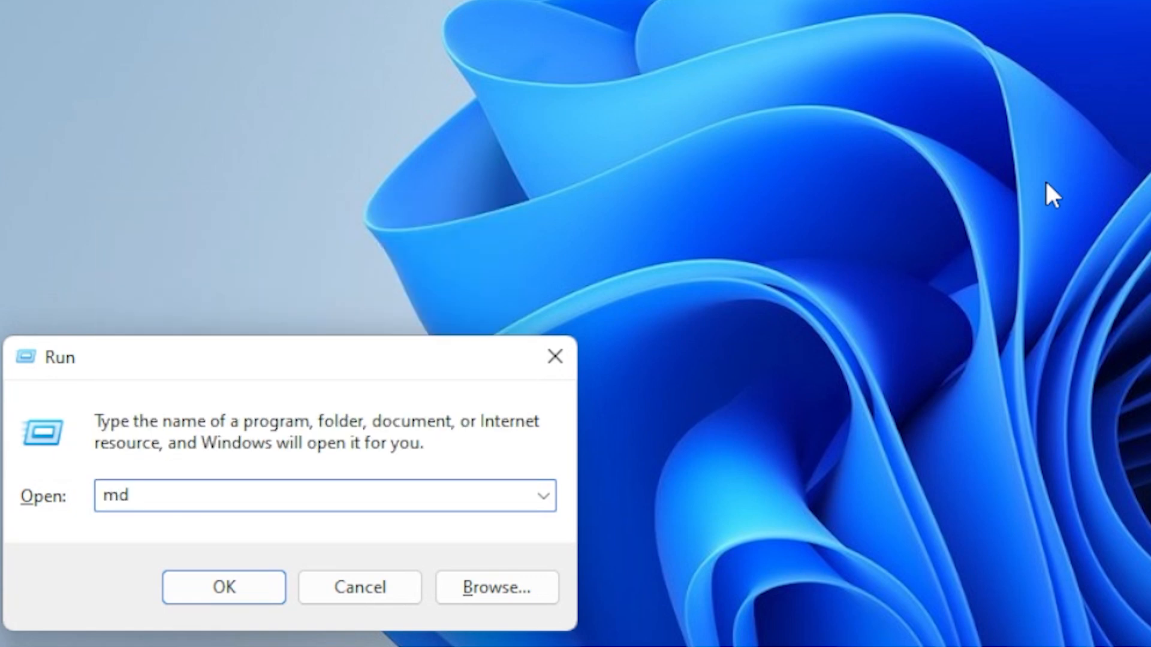
text(sched.ex)
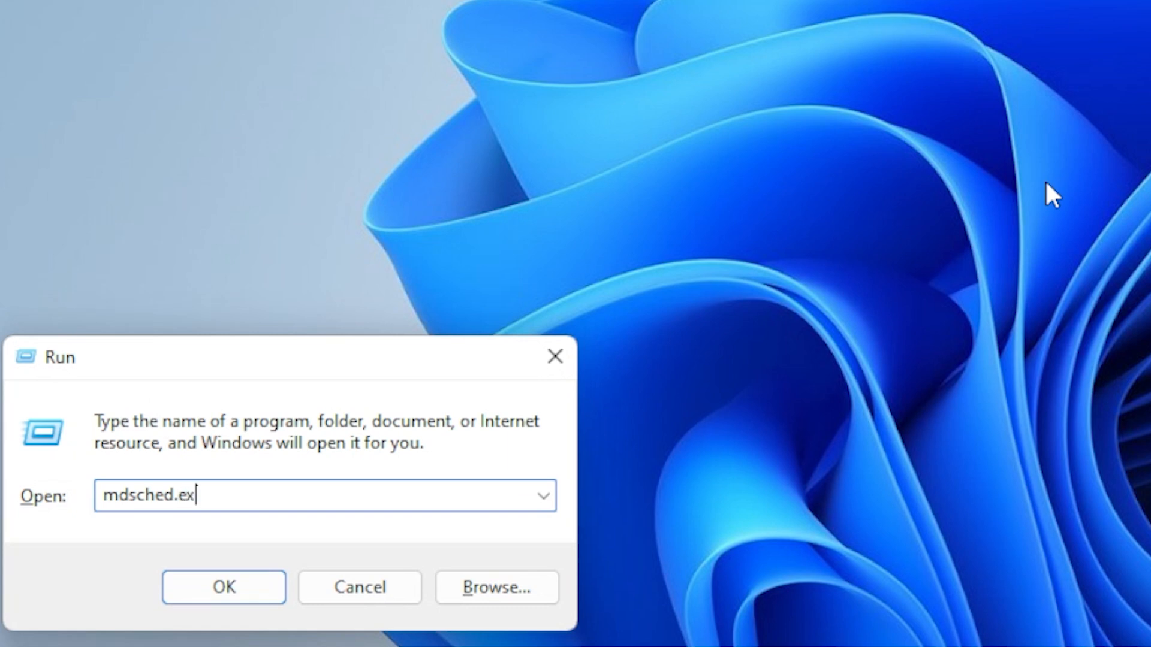
text(e)
key(Return)
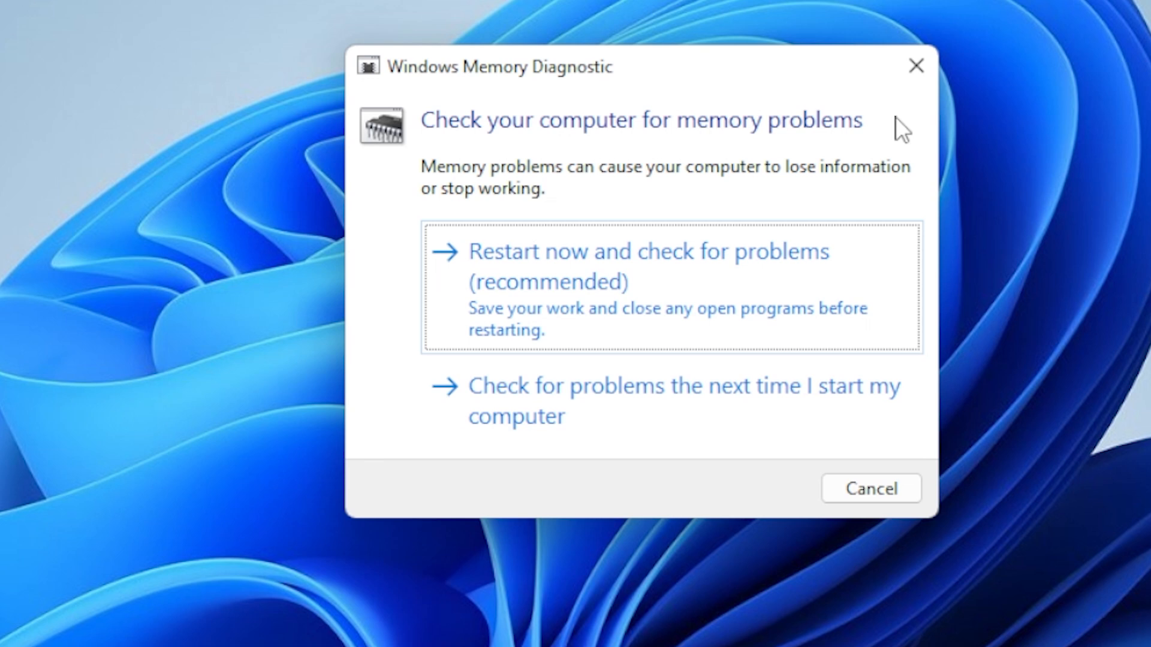
click(916, 66)
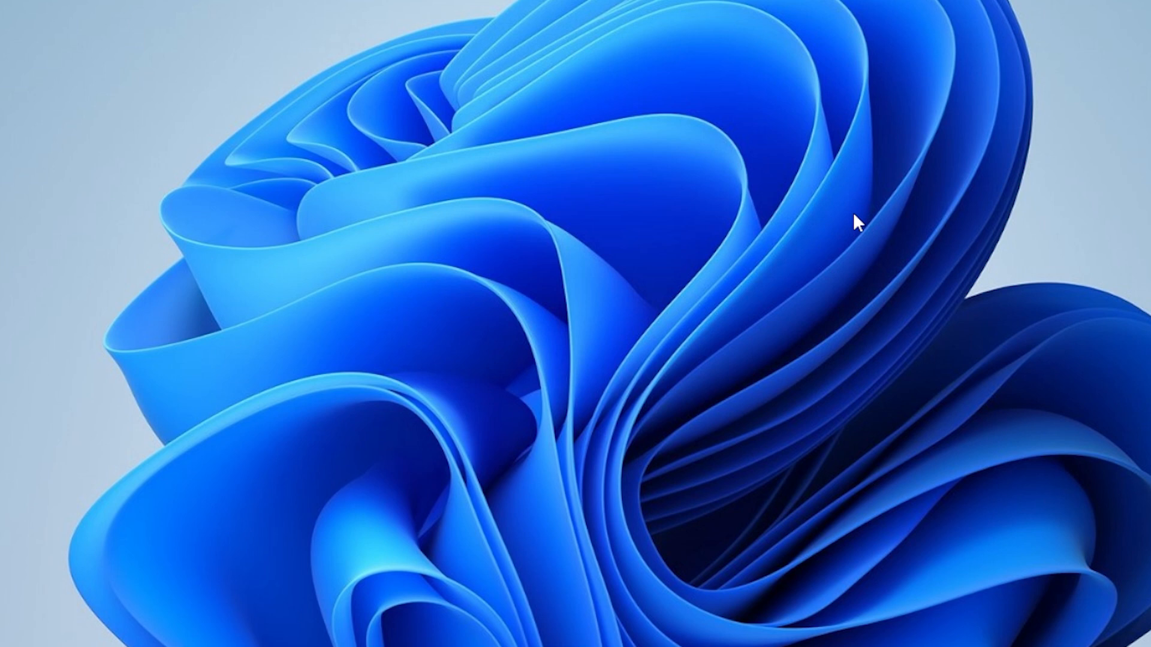
Step: Find Command Prompt with the search term cmd and open it as administrator, allowing it to make changes to the device
key(super)
text(cmd)
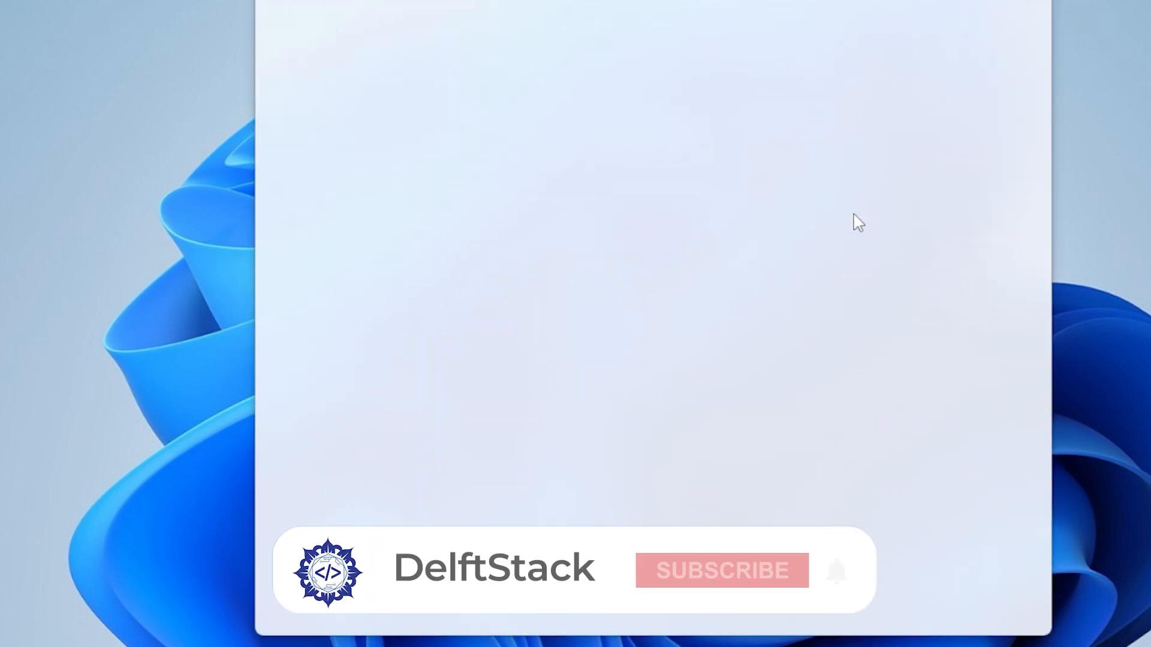
right_click(408, 90)
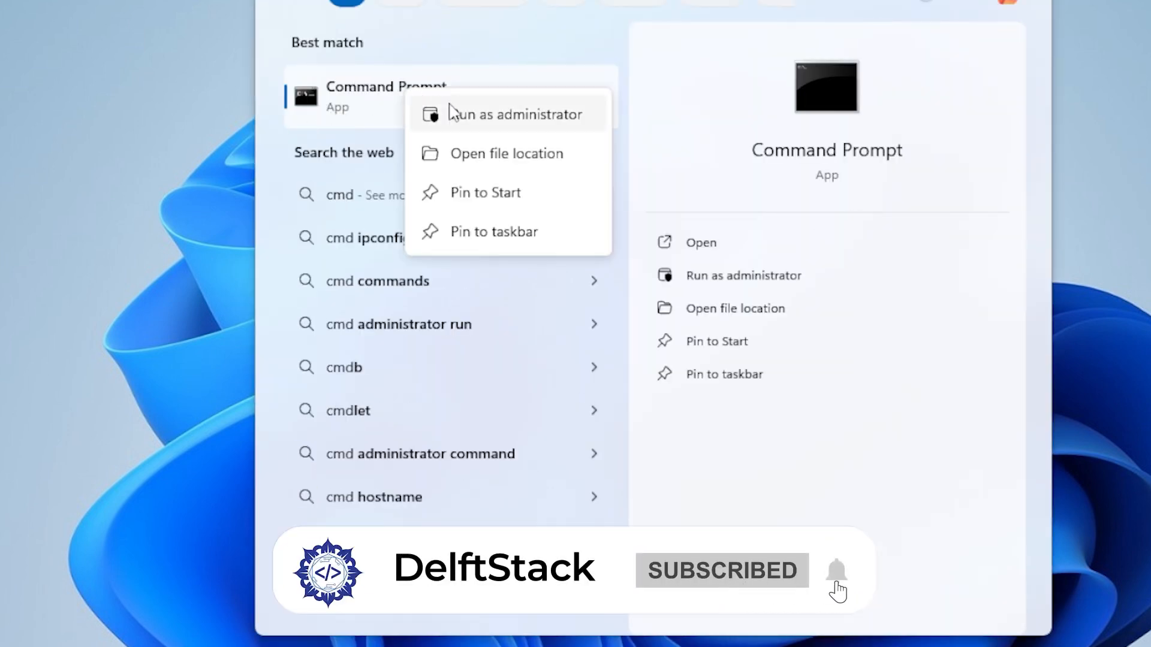
click(498, 117)
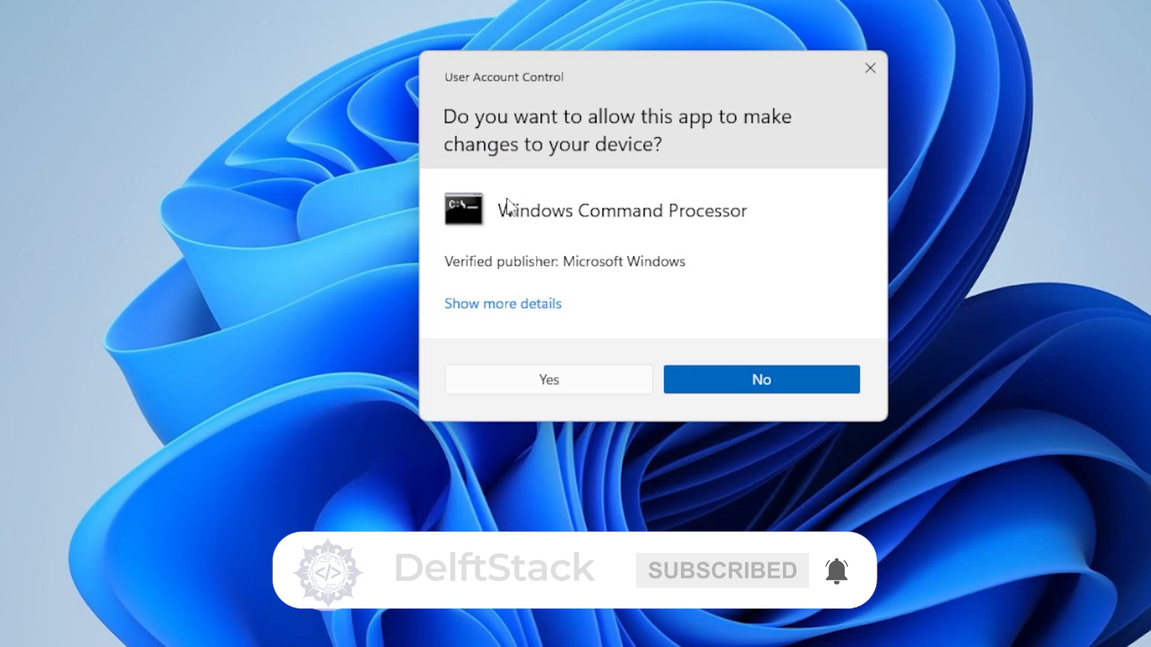
click(527, 372)
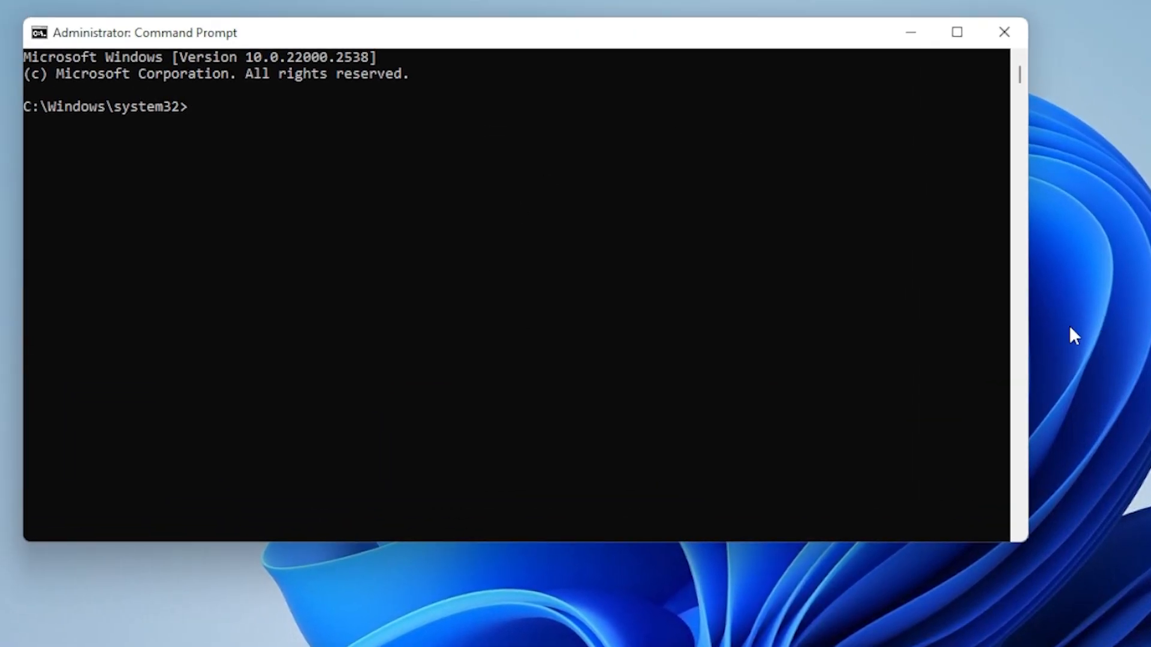
Step: Run the system file scan sfc /scannow in the administrator Command Prompt and close its window
text(sfc /scannow)
key(Return)
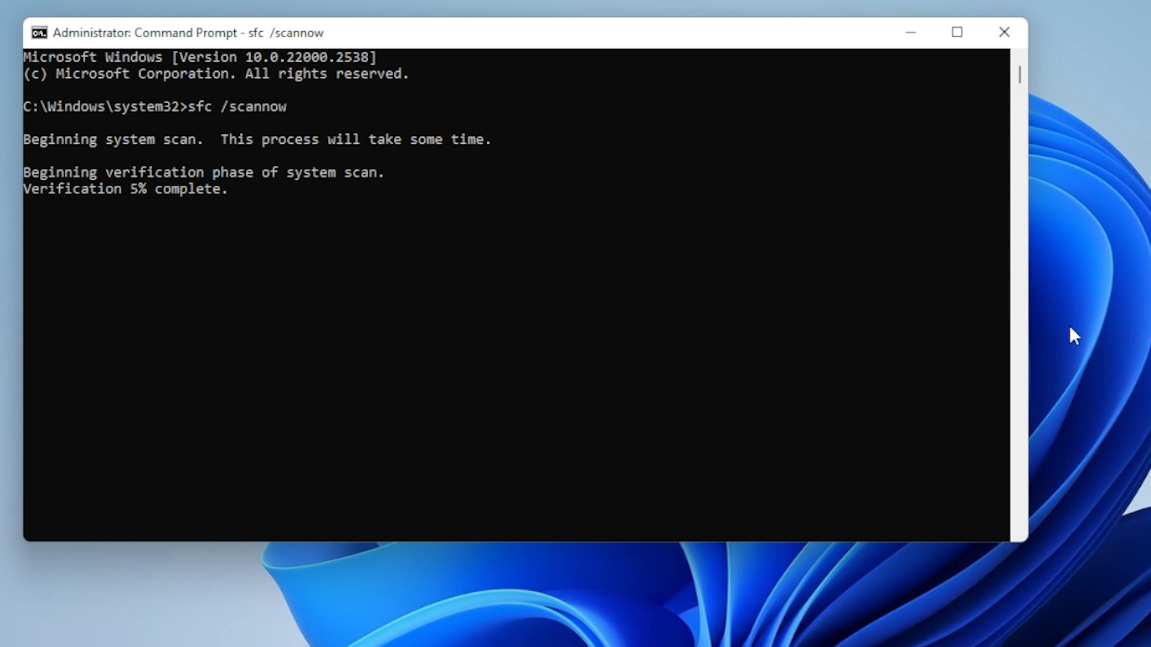
click(1009, 38)
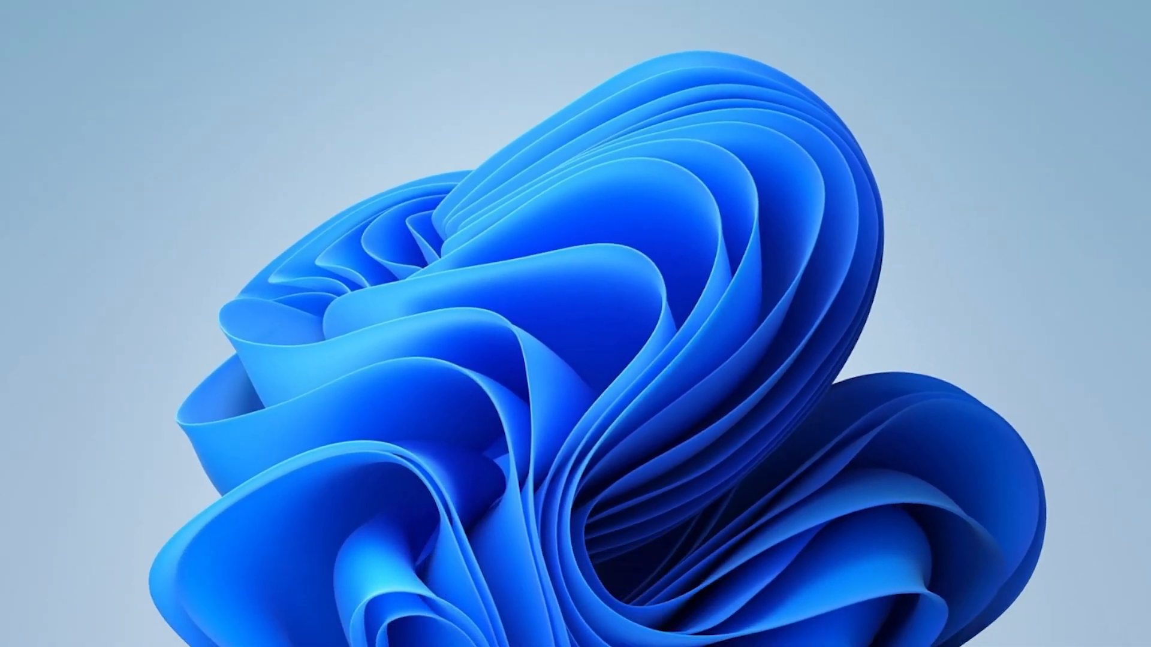
Step: Open Device Manager and try to update the PCI Encryption/Decryption Controller driver with an automatic driver search
right_click(338, 646)
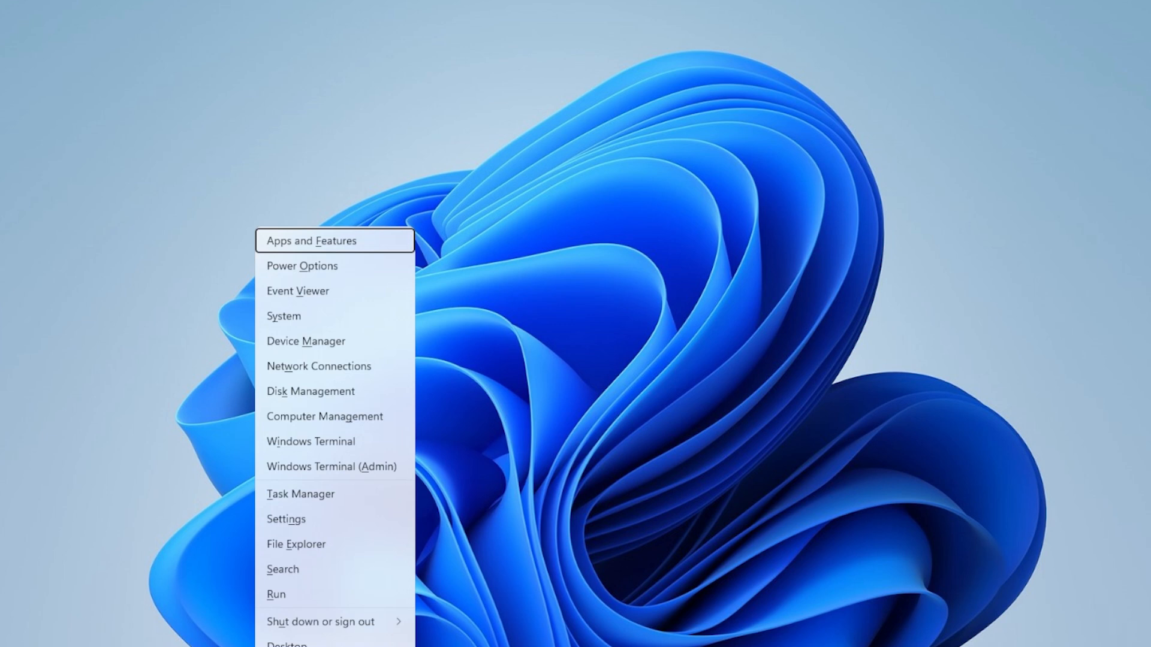
click(368, 324)
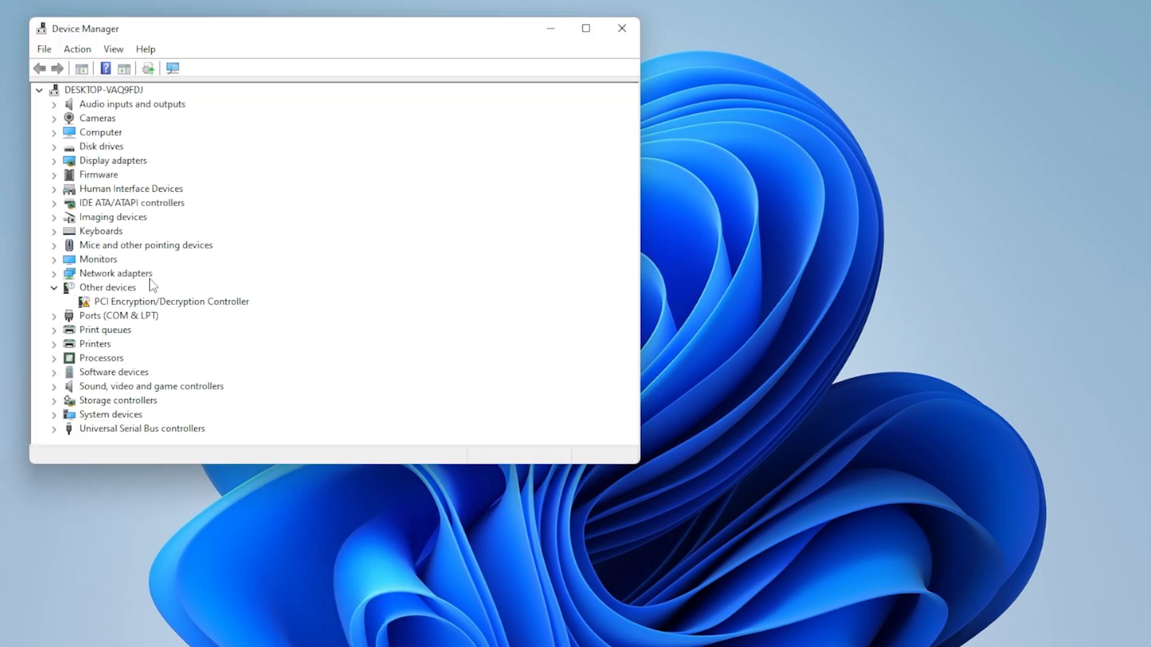
click(135, 303)
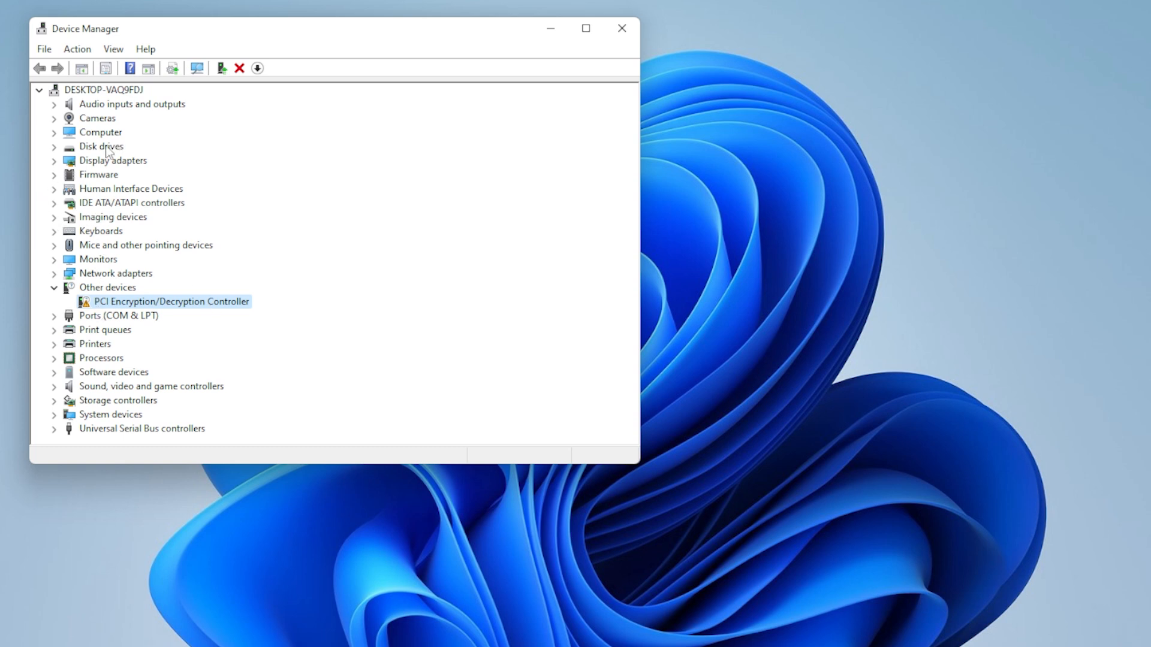
right_click(113, 303)
click(180, 312)
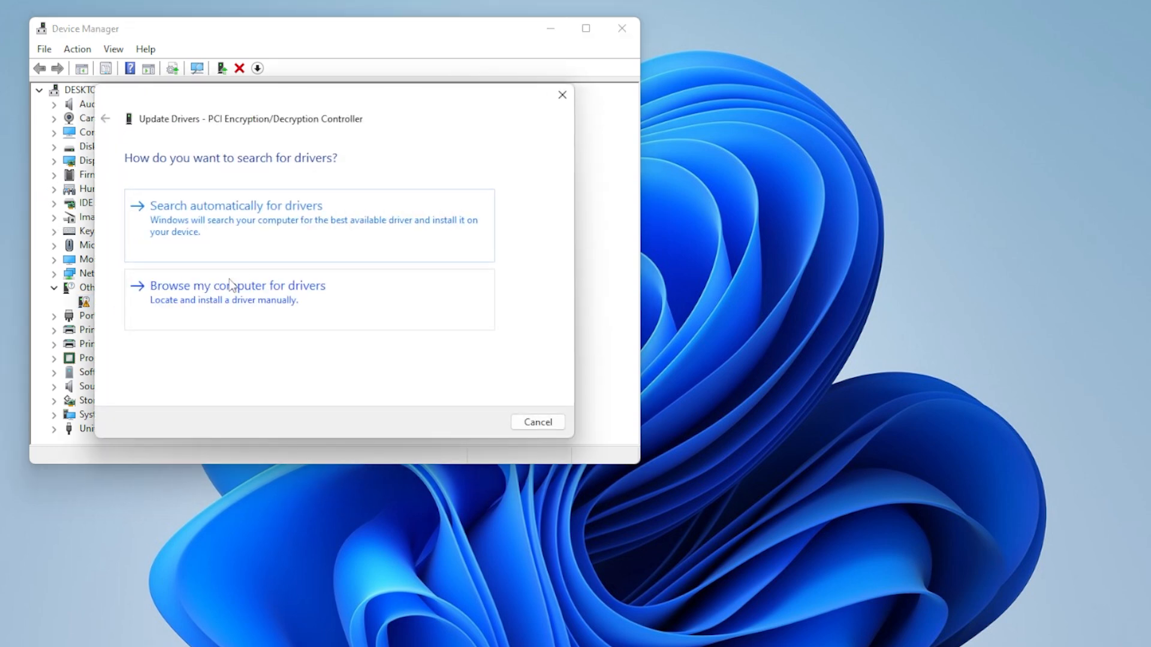
click(352, 210)
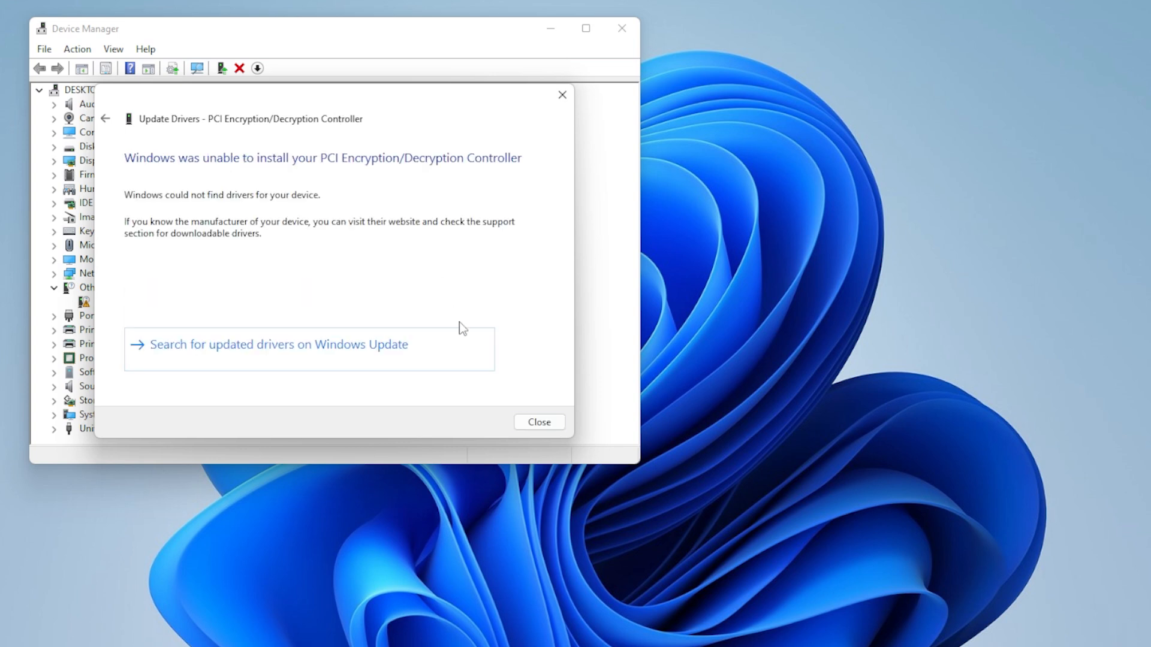
click(539, 422)
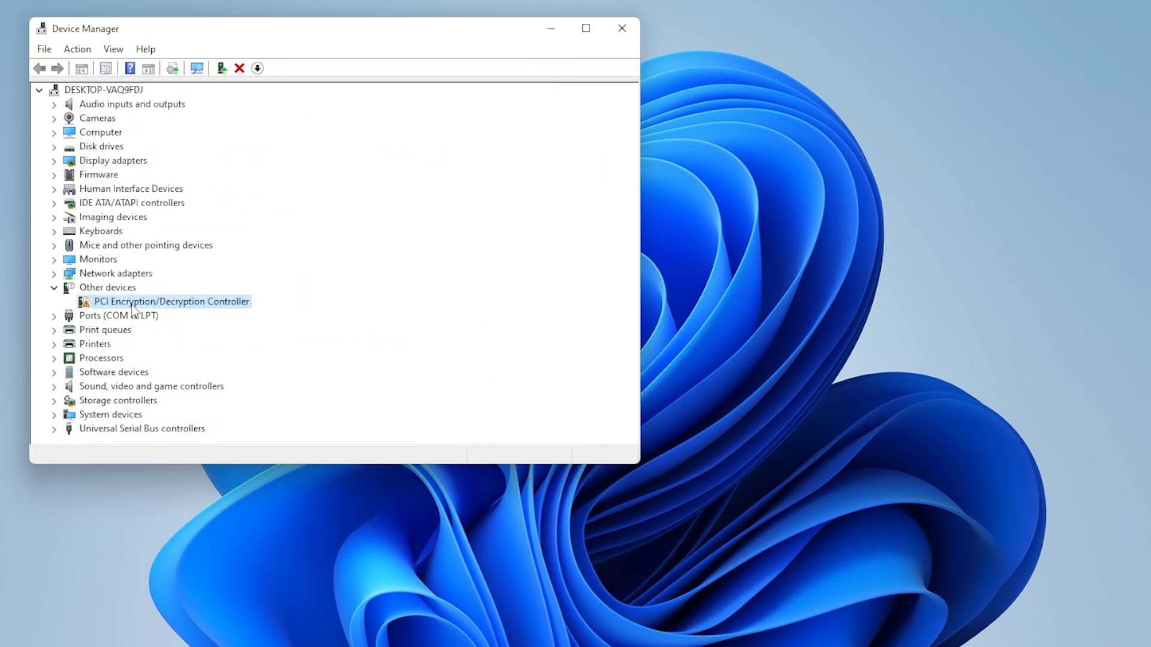
Step: Examine the driver properties of the PCI Encryption/Decryption Controller for roll-back options, leaving them unchanged, and close Device Manager
right_click(149, 302)
click(221, 397)
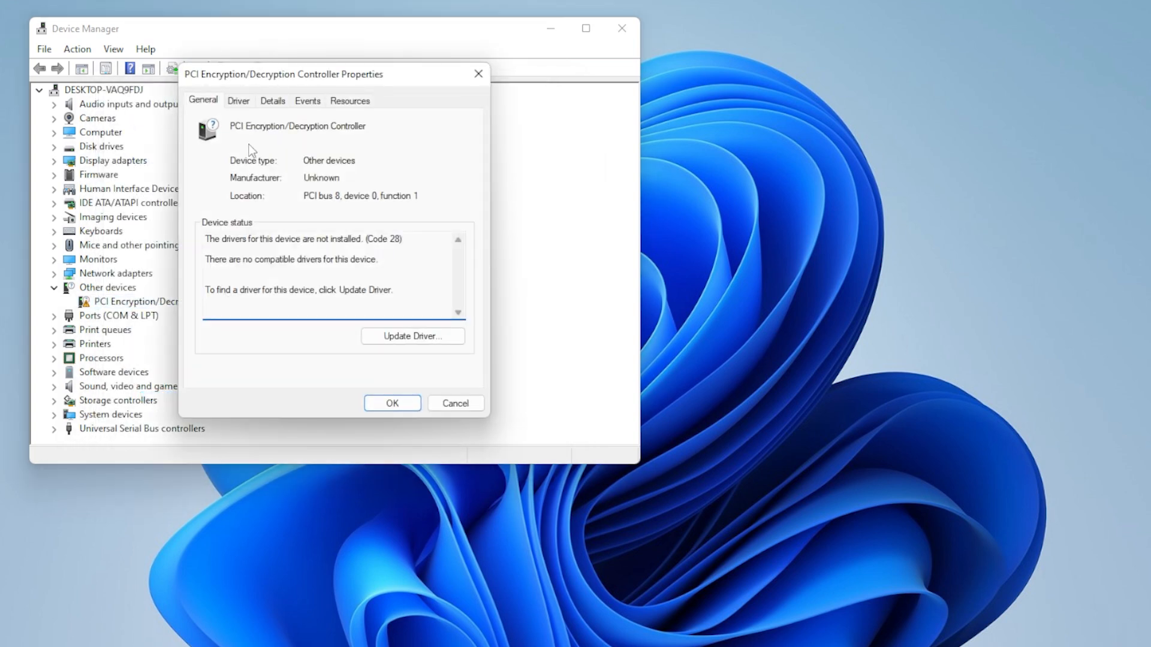
click(237, 103)
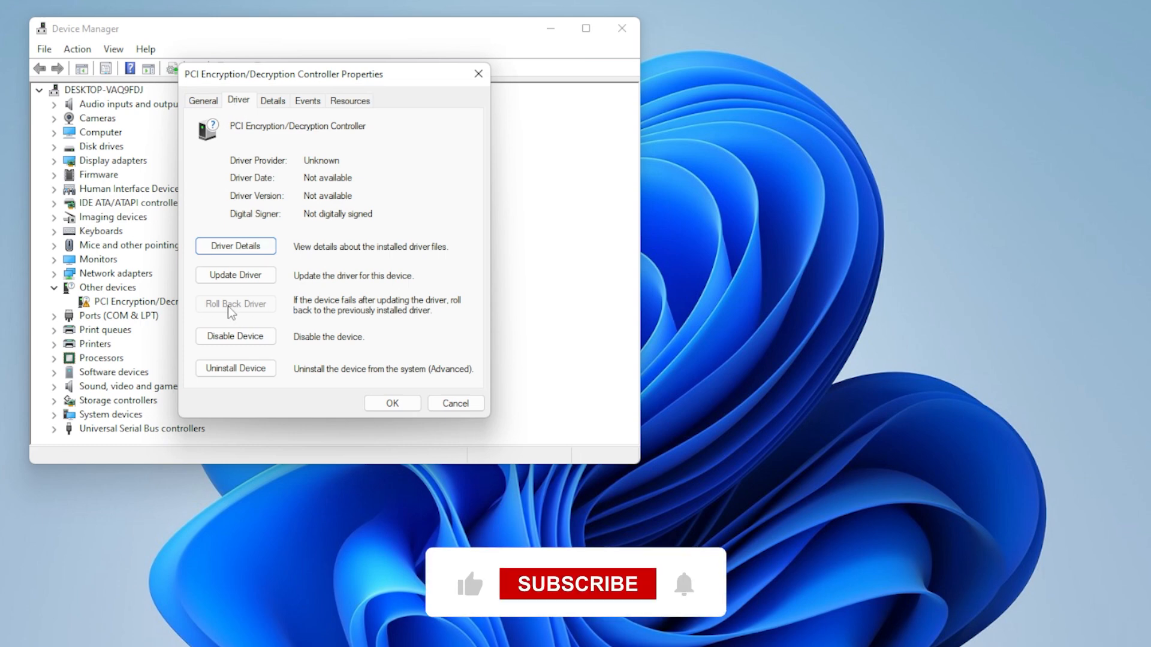
click(454, 403)
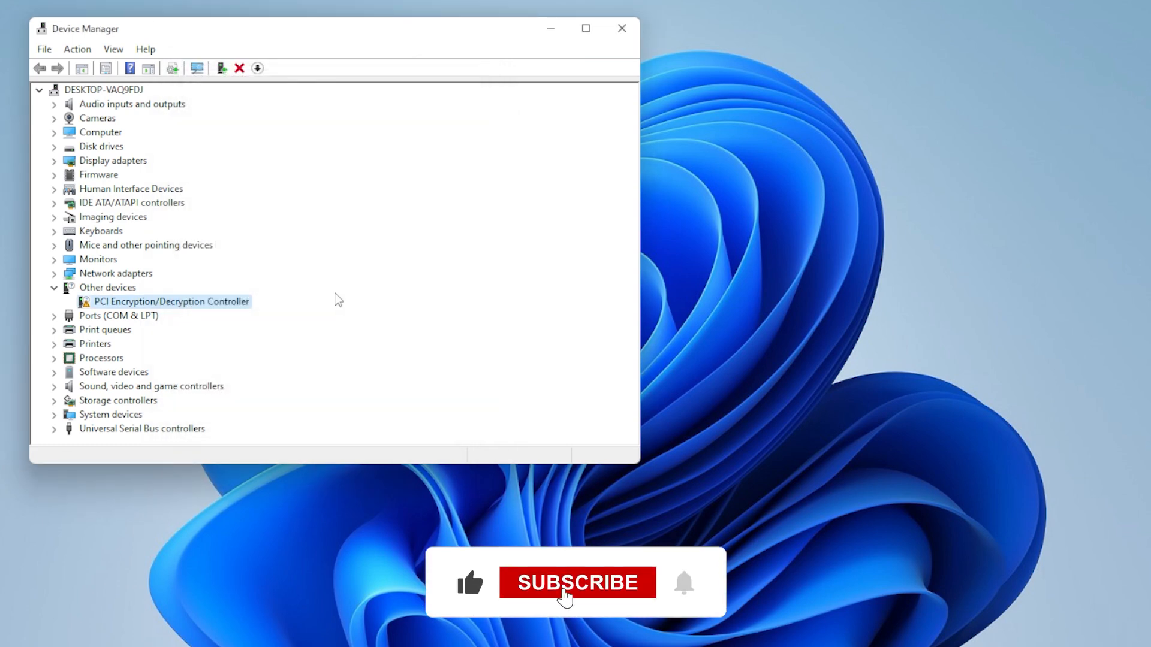
click(624, 28)
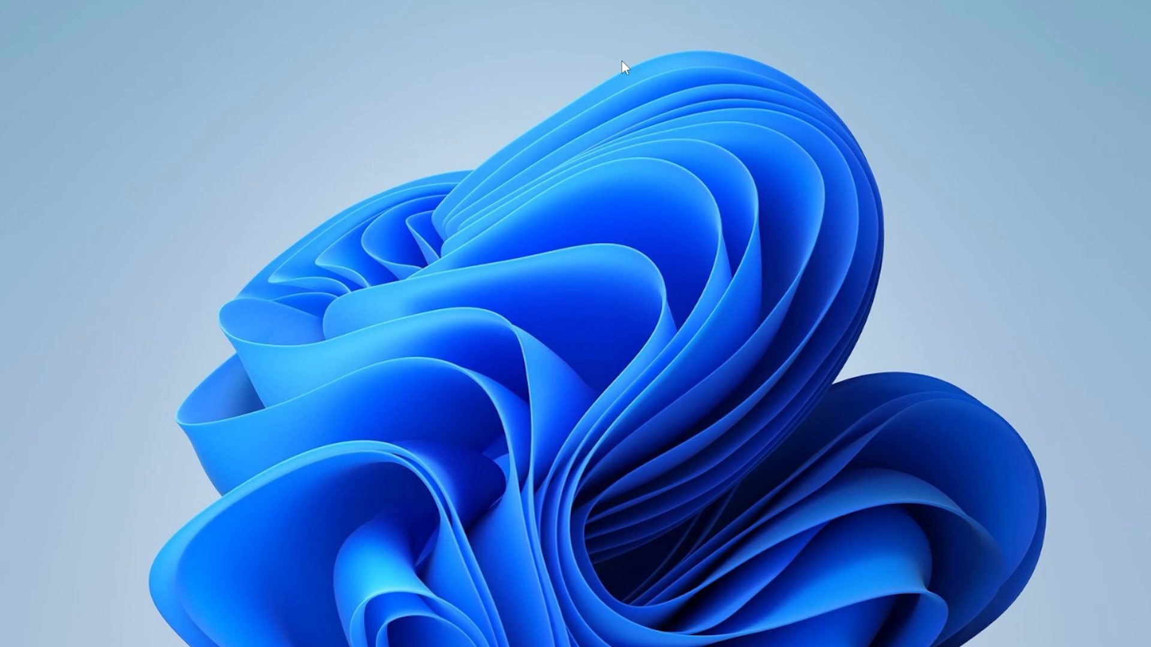
Step: Search for Windows Security with the term sec and open the app
key(super)
text(sec)
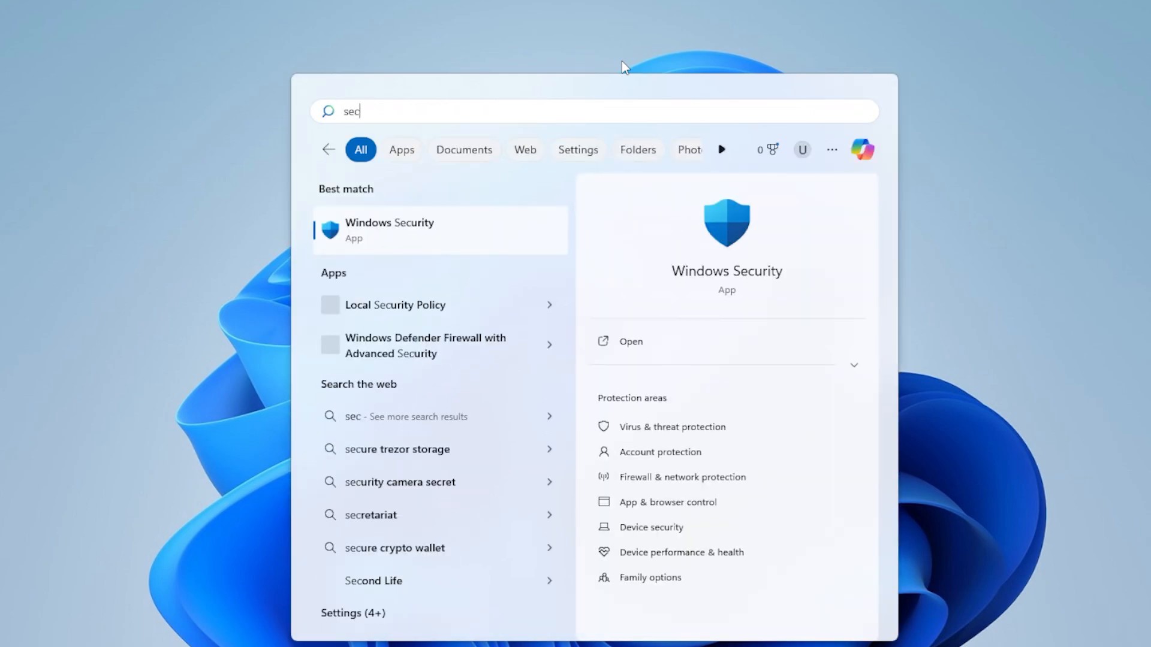
click(492, 223)
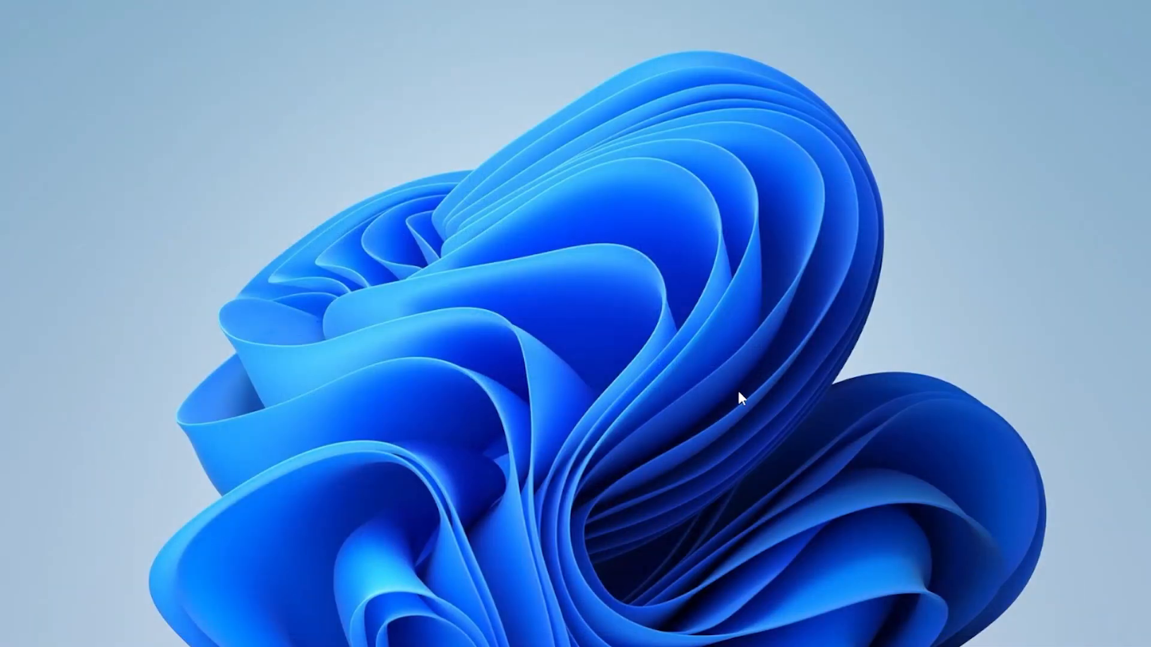
Step: Find Control Panel with the search term con and open the advanced system settings from the system's About page
key(super)
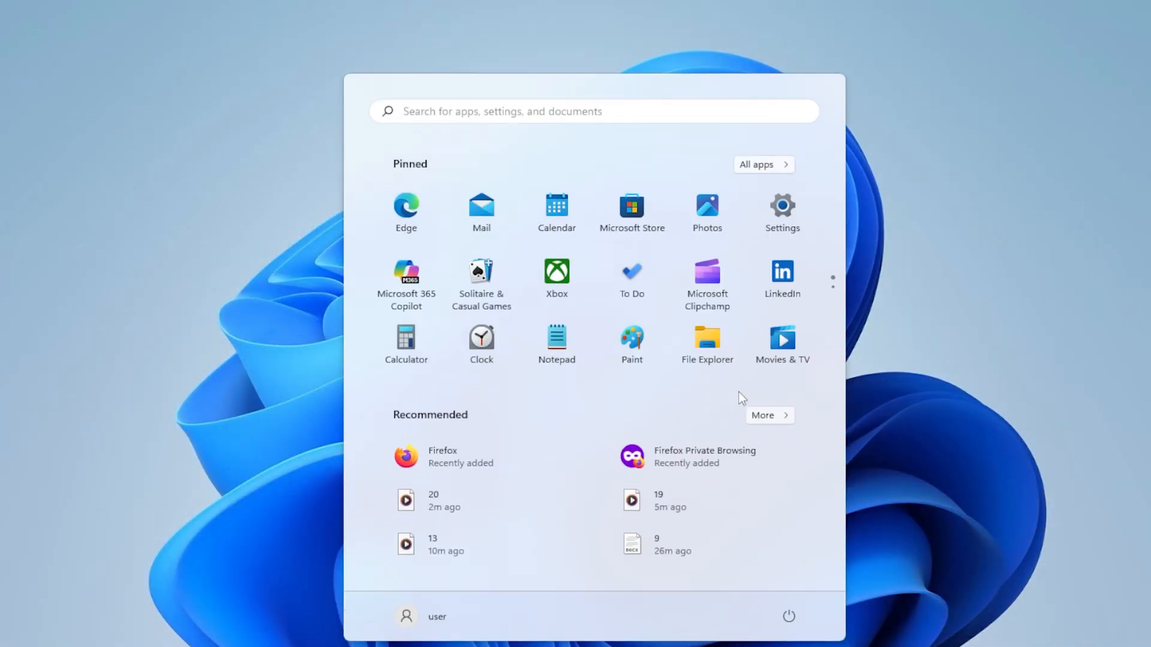
text(con)
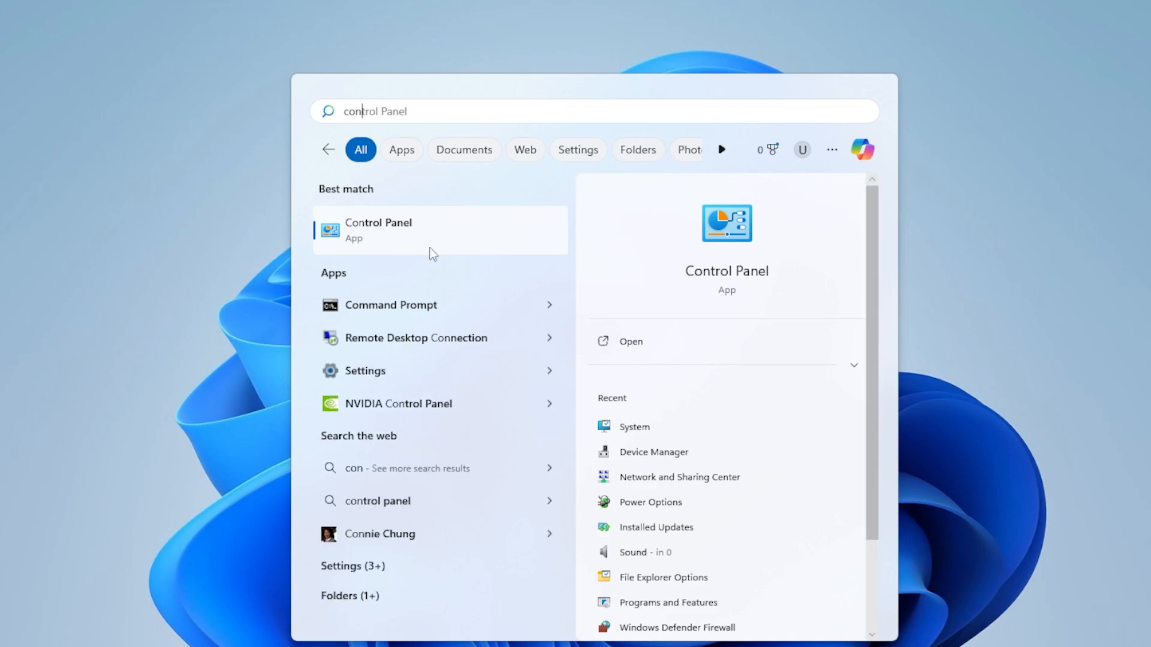
click(430, 248)
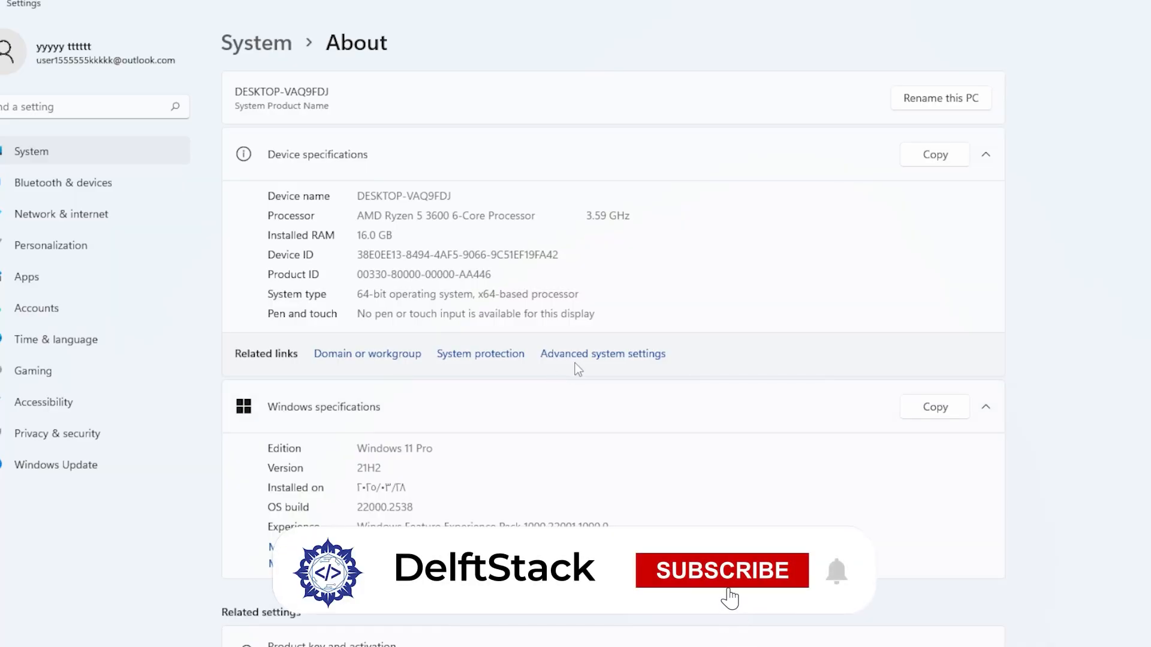
click(586, 357)
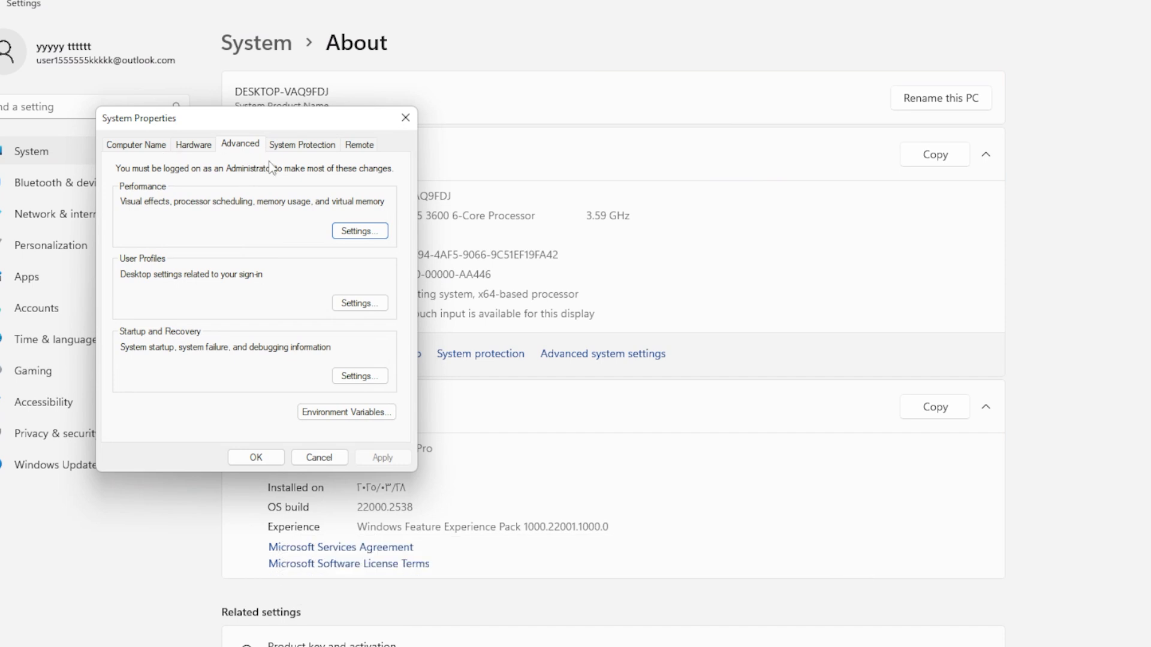
Step: Open the virtual memory settings in the advanced performance options and turn off automatic paging file management for all drives
click(359, 231)
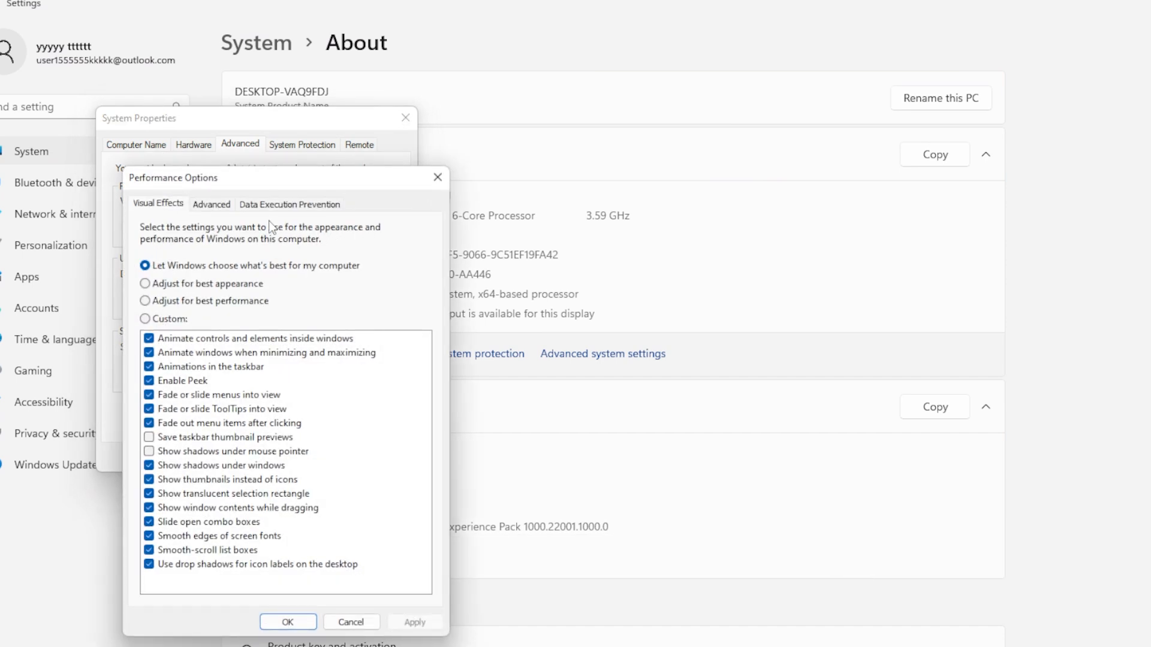
click(211, 204)
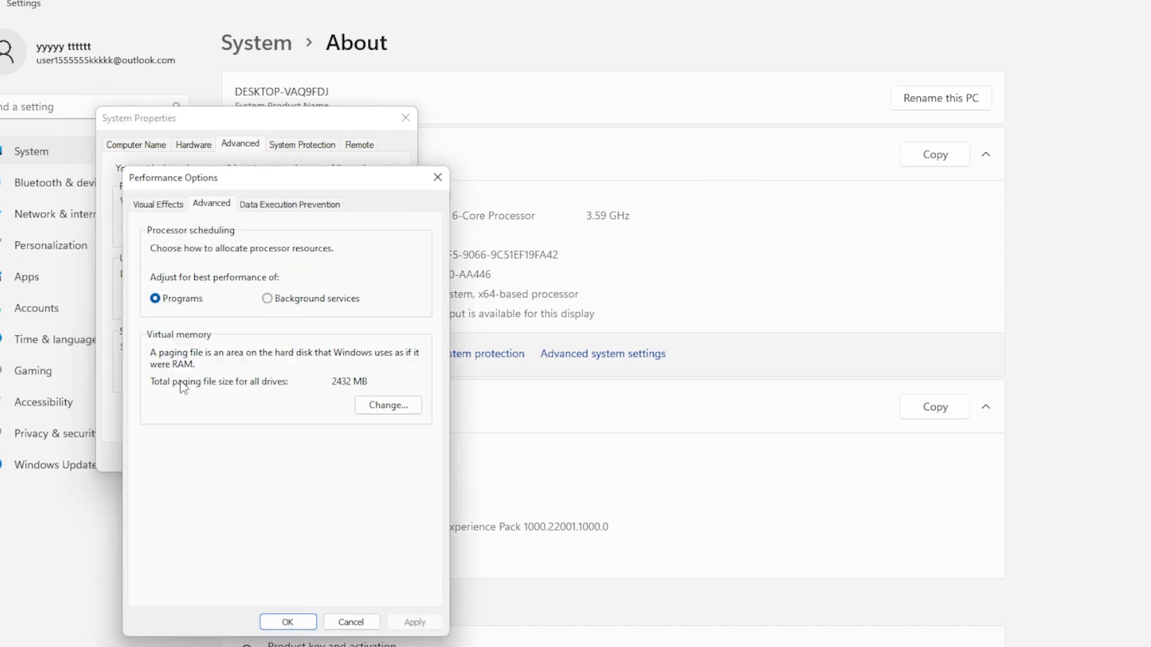
click(389, 404)
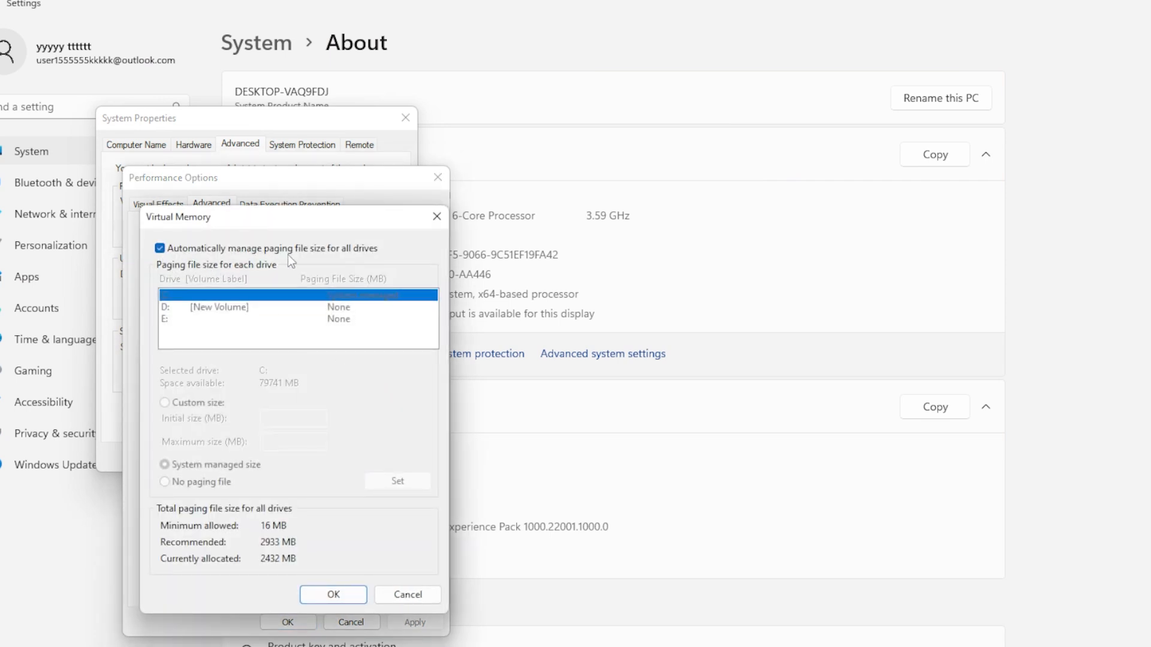
click(231, 251)
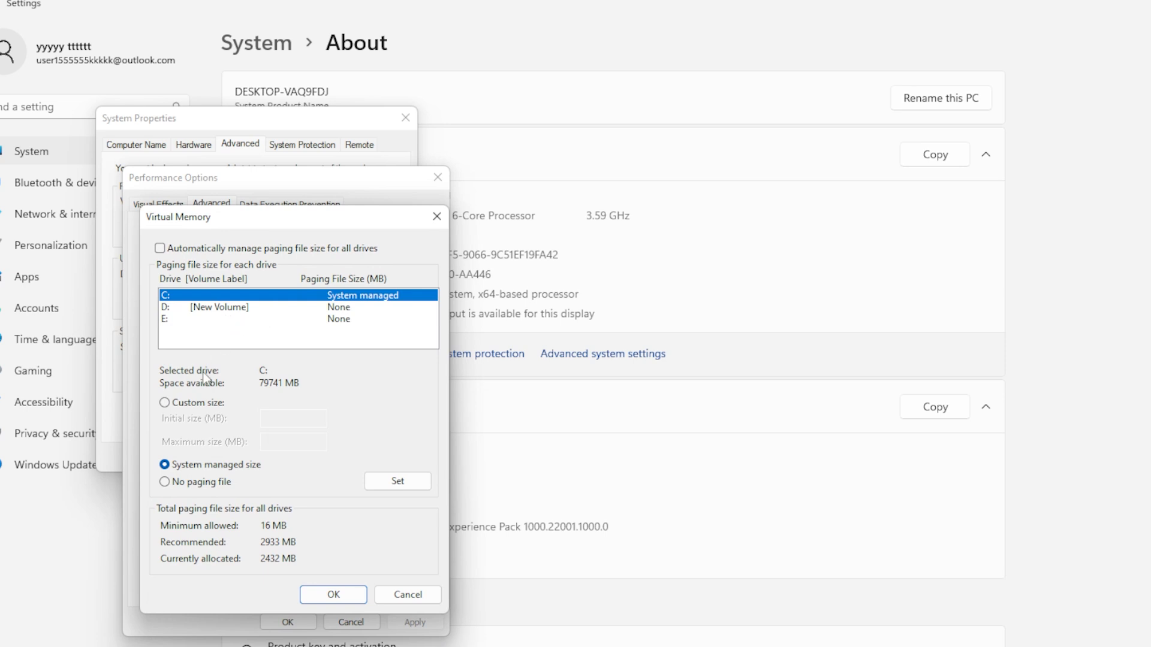
Step: Try the no paging file option for drive C: and close the virtual memory, performance and system properties dialogs without saving
click(198, 483)
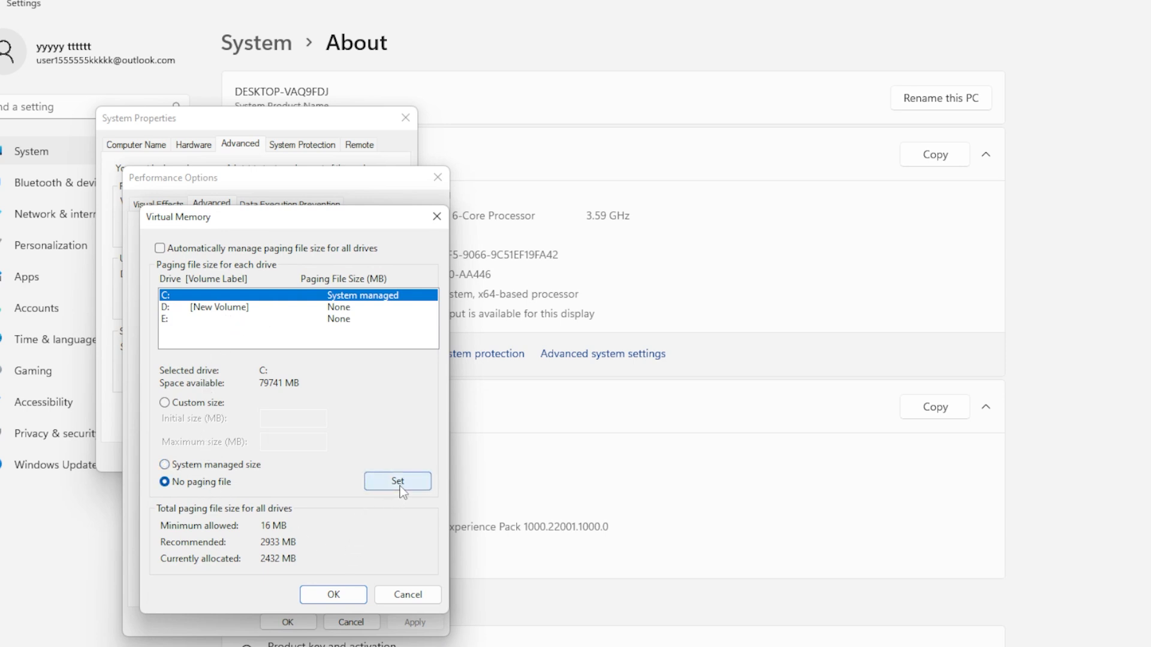
click(407, 595)
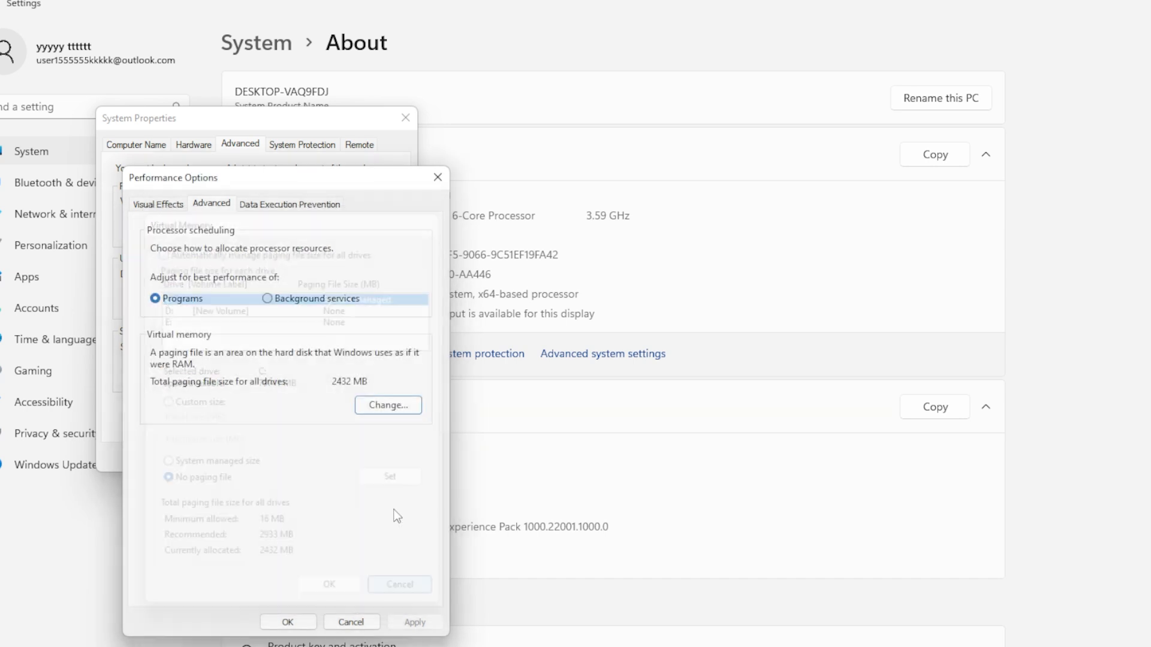
click(438, 177)
click(405, 118)
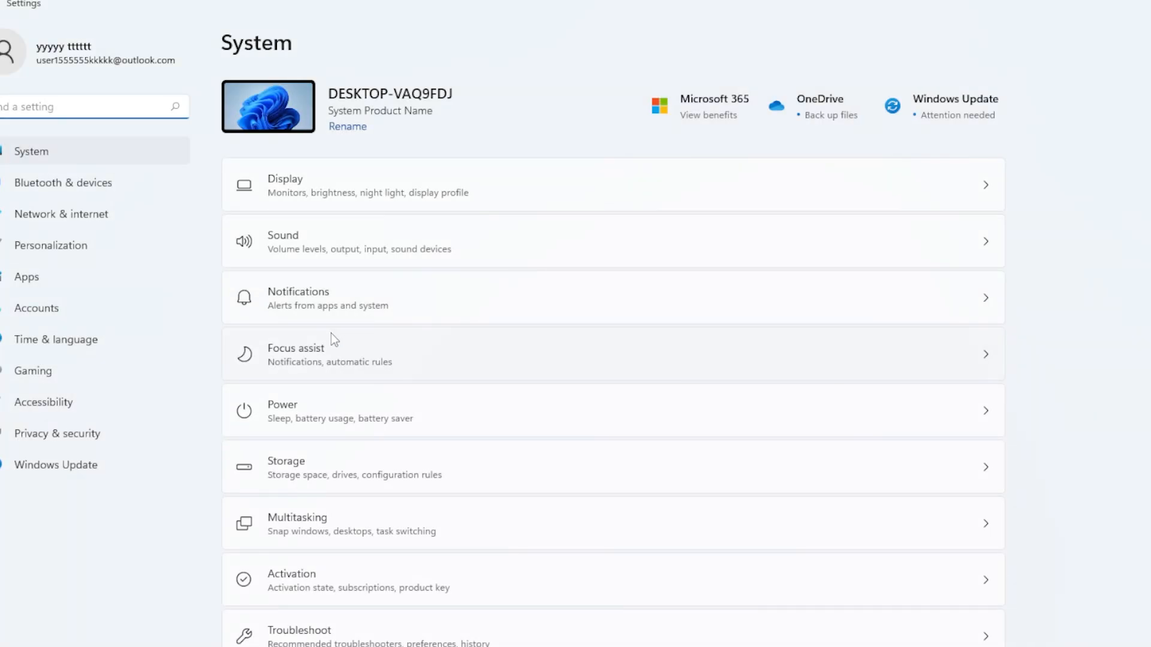
Step: Open the system's Recovery settings and view the Reset this PC options for keeping or removing files, cancelling without resetting
scroll(333, 359, down, 5)
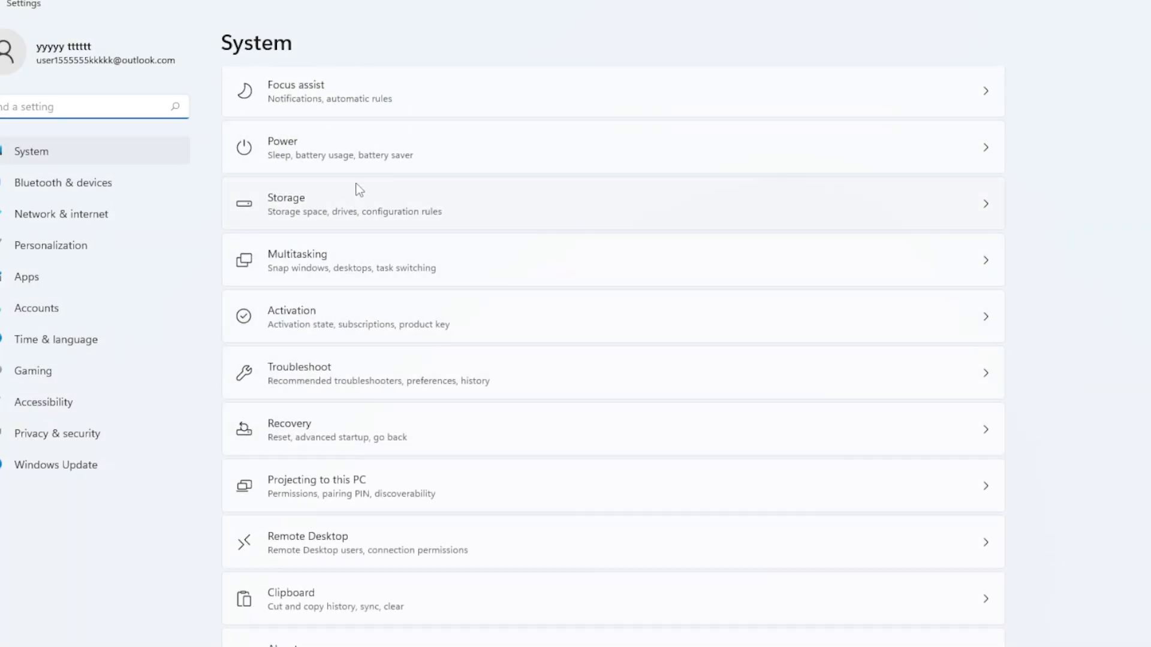
click(352, 424)
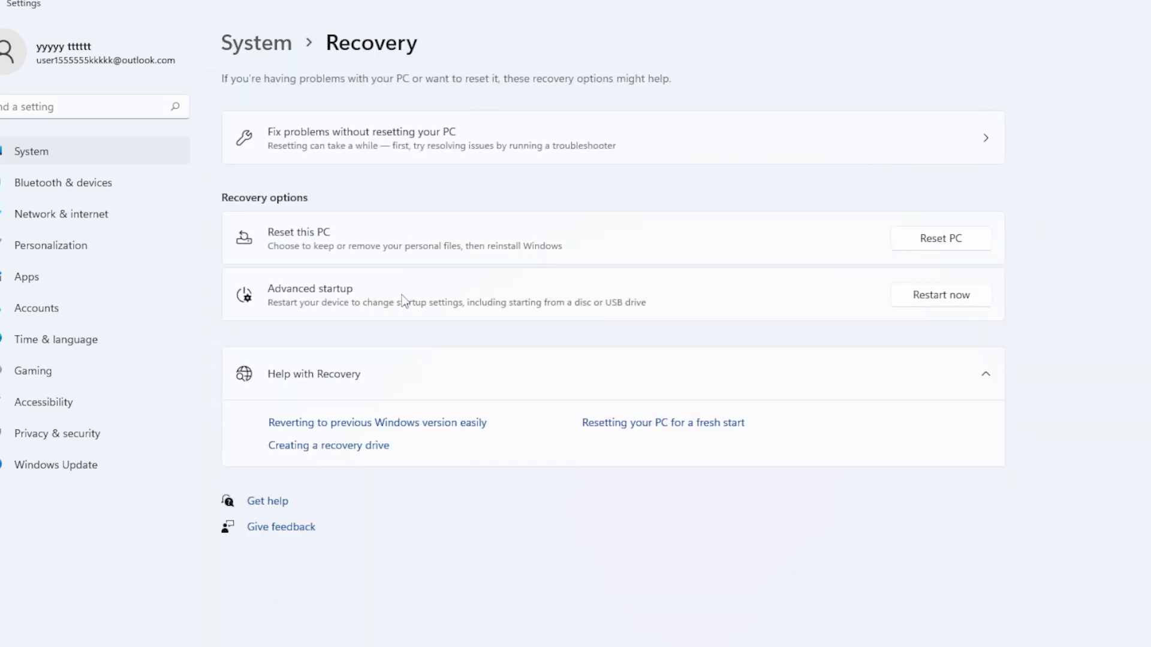
click(947, 239)
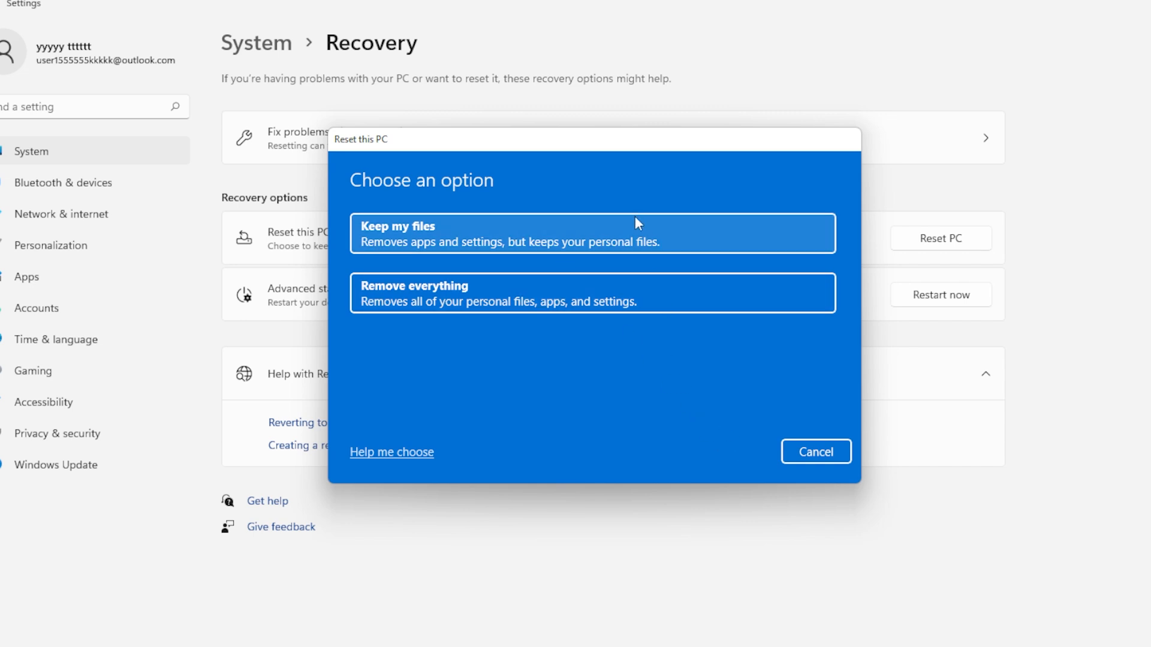
click(812, 456)
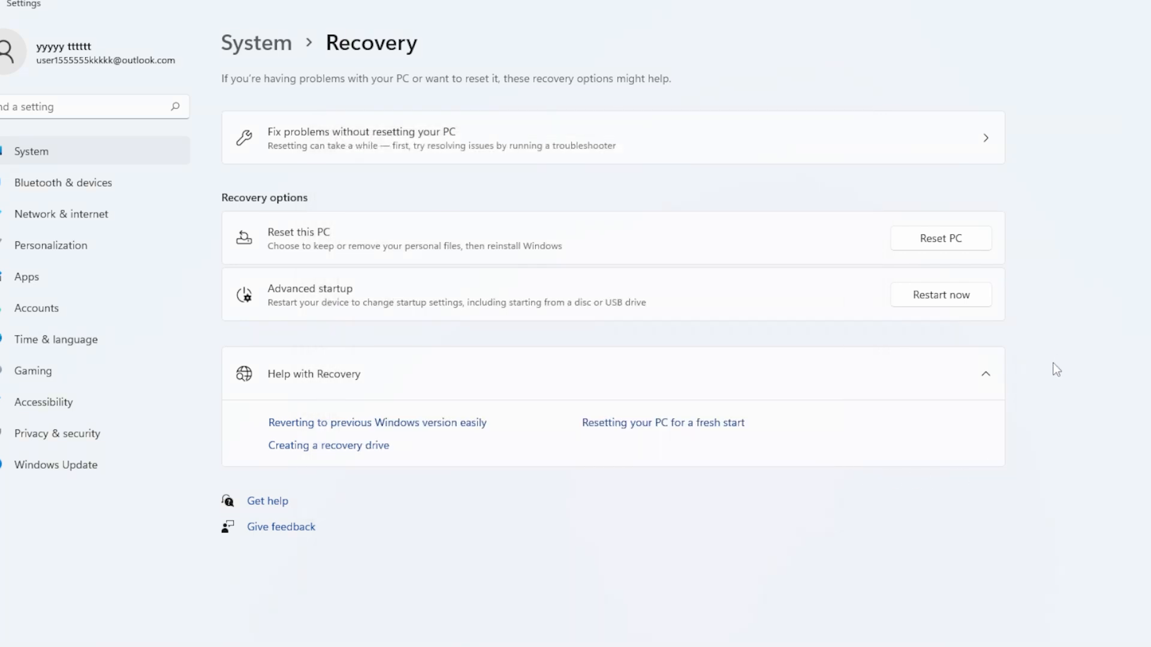